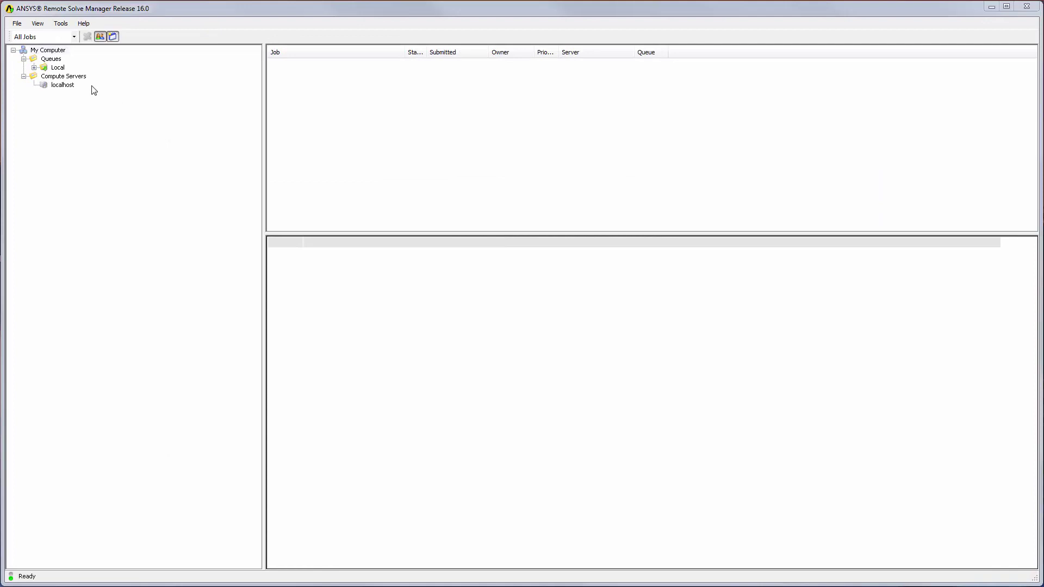
Step: Add a compute server with display name 'Manager SSH to Scheduler' and machine name localhost
{"action": "right_click", "coordinate": [86, 79]}
{"action": "left_click", "coordinate": [93, 88]}
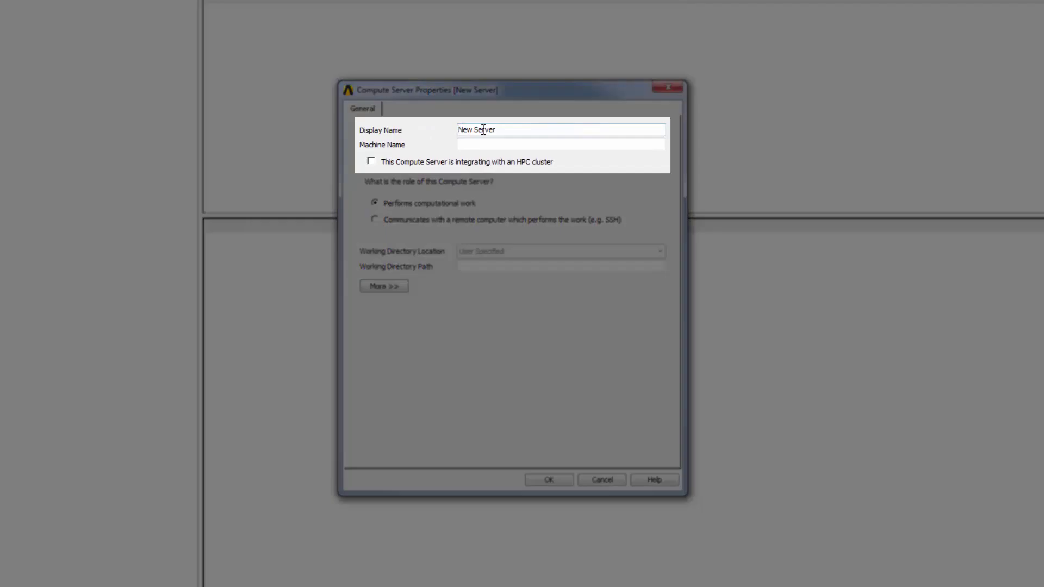
{"action": "triple_click", "coordinate": [483, 130]}
{"action": "type", "text": "Manager SSH to Sche"}
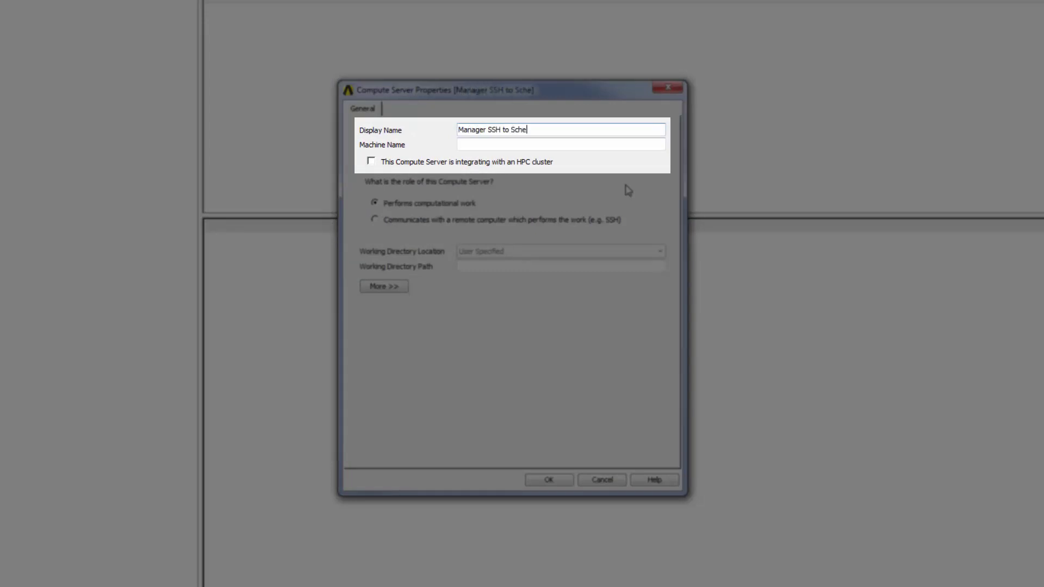
{"action": "type", "text": "duler"}
{"action": "key", "text": "Tab"}
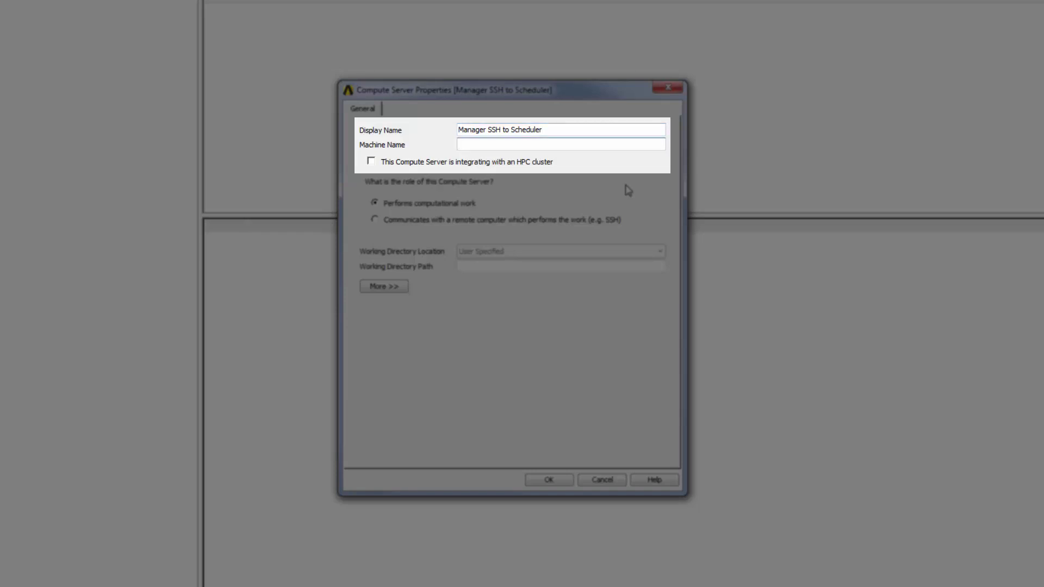
{"action": "type", "text": "localhost"}
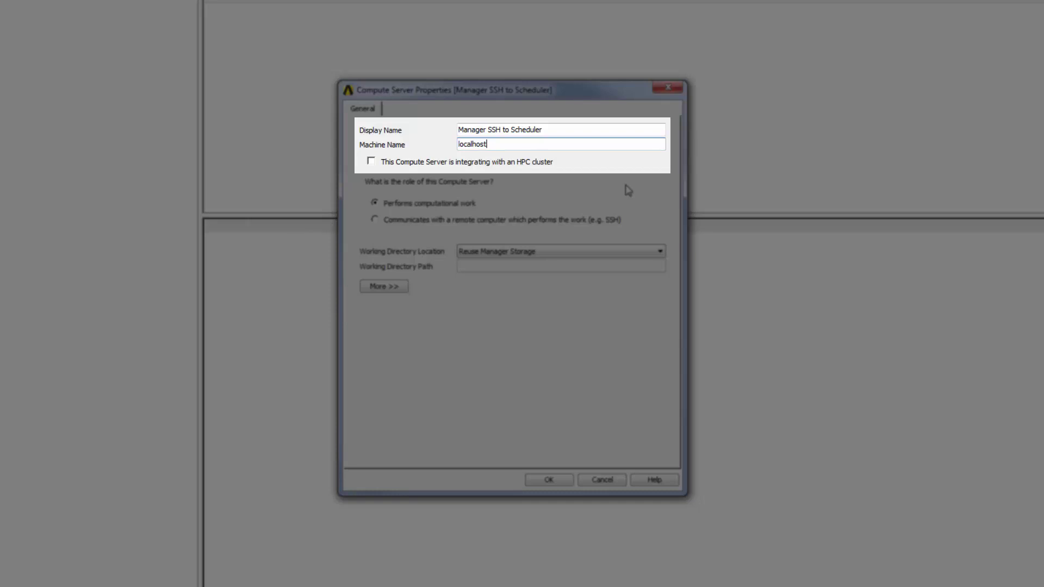
Step: Mark the server as integrating with an HPC cluster that uses non-RSM SSH communication
{"action": "left_click", "coordinate": [371, 162]}
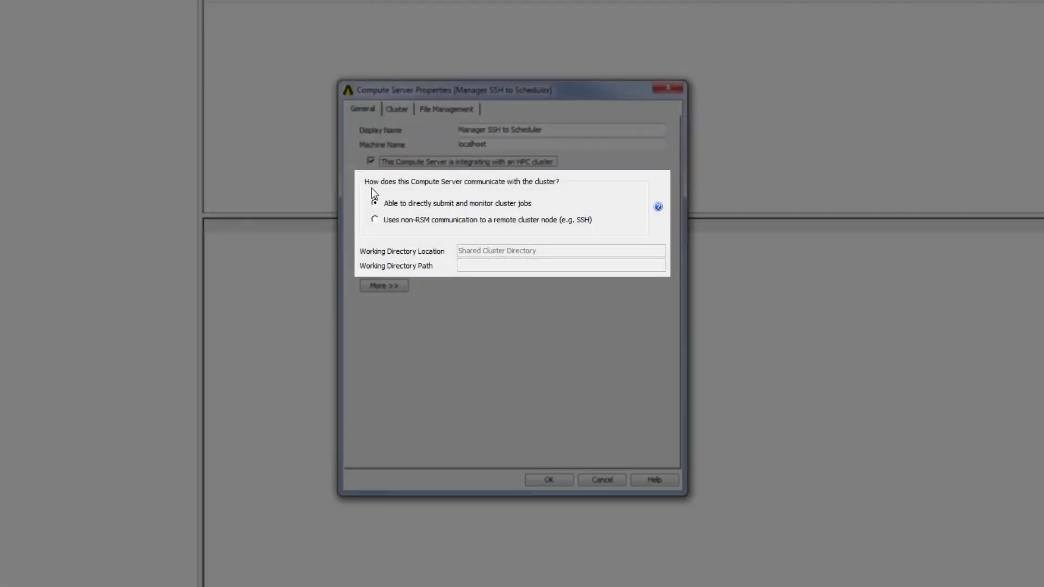
{"action": "left_click", "coordinate": [374, 220]}
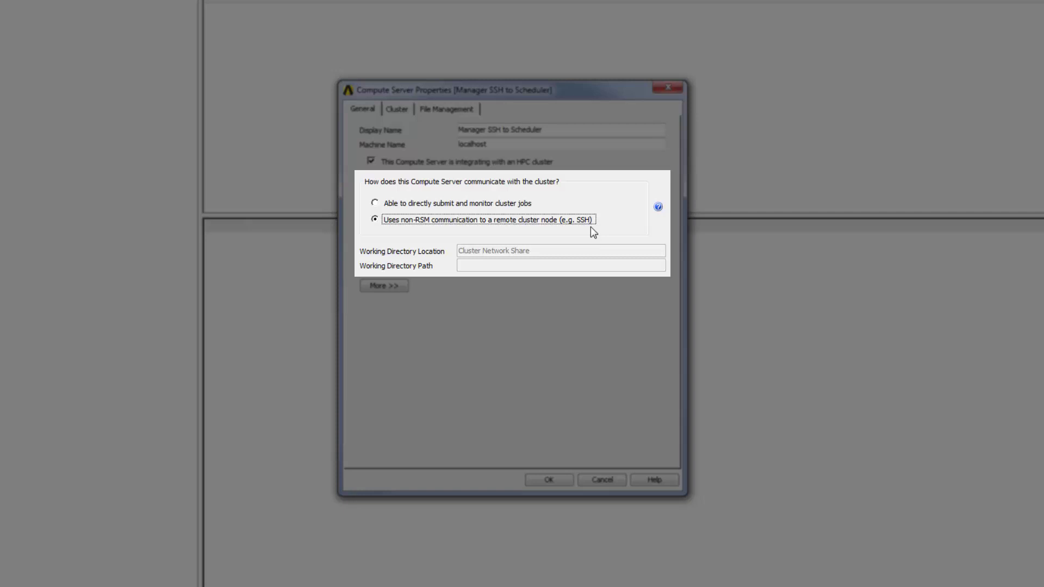
{"action": "right_click", "coordinate": [429, 262]}
{"action": "key", "text": "Escape"}
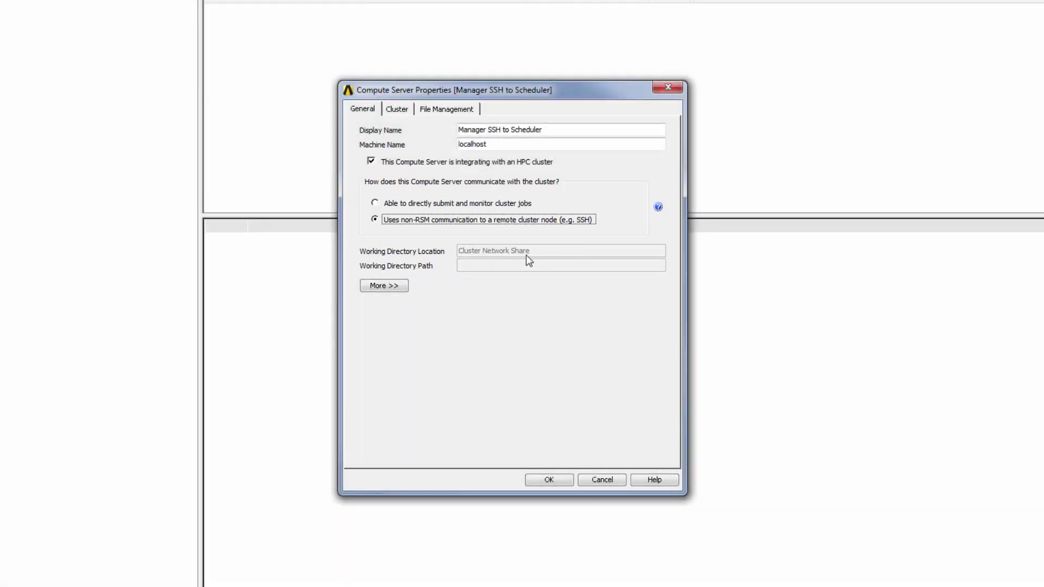
Step: Point the server at cluster node lsfnode01 with the Linux account name and LSF cluster type
{"action": "left_click", "coordinate": [397, 109]}
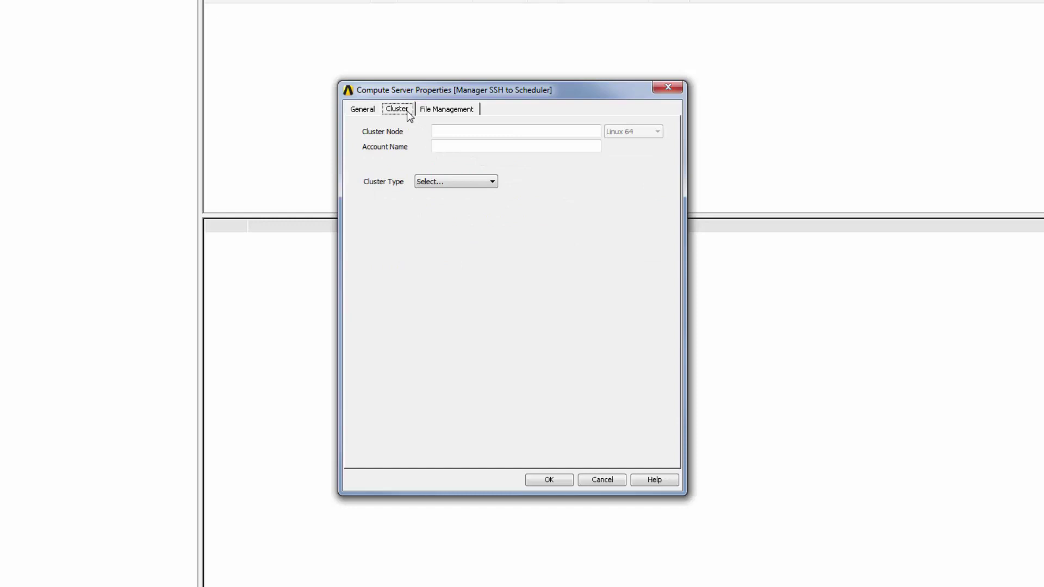
{"action": "left_click", "coordinate": [438, 131]}
{"action": "type", "text": "lsfnode01"}
{"action": "key", "text": "Tab"}
{"action": "type", "text": "linuxus"}
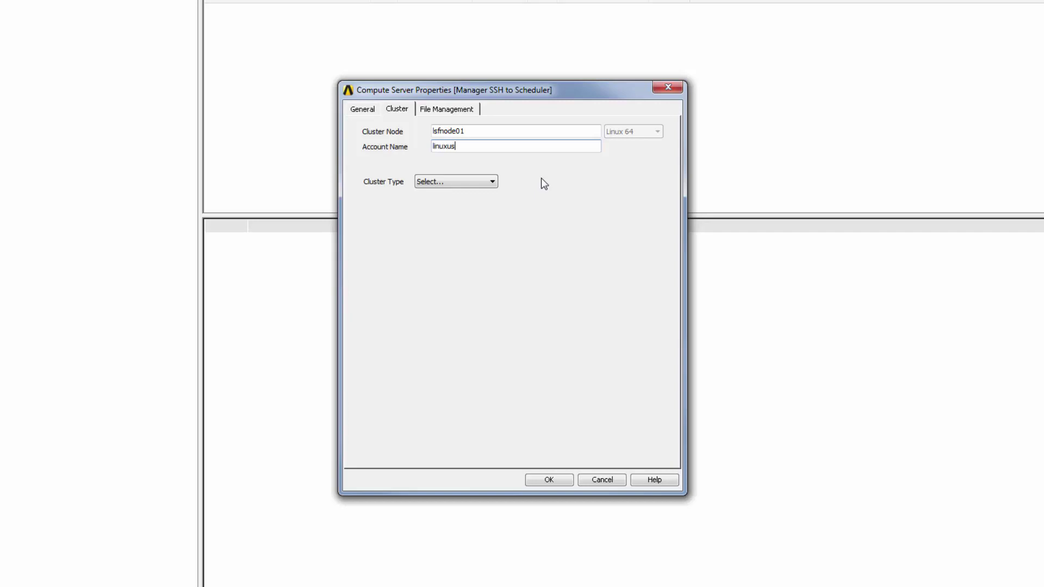
{"action": "type", "text": "er"}
{"action": "left_click", "coordinate": [493, 182]}
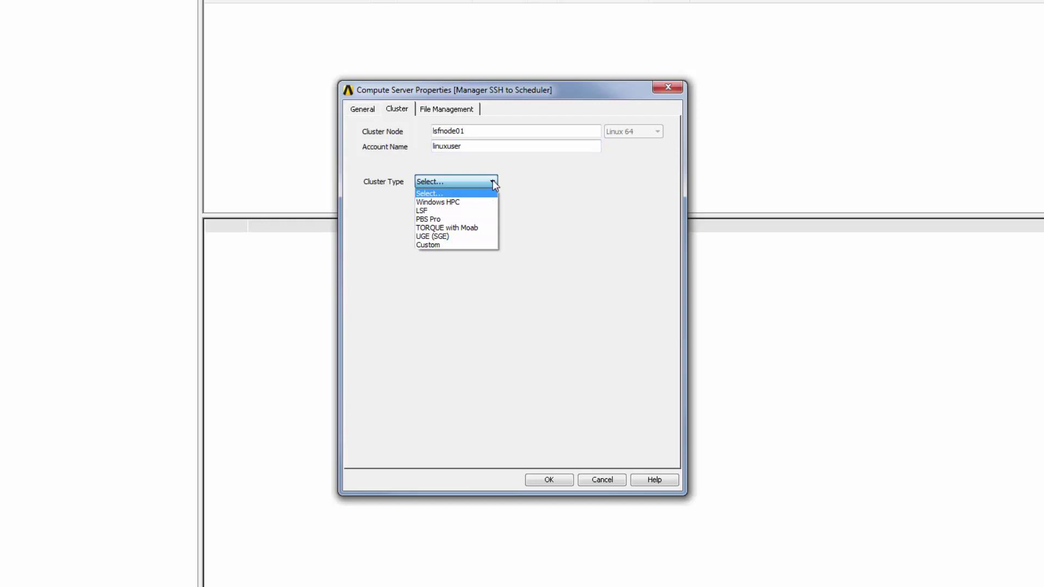
{"action": "left_click", "coordinate": [486, 211]}
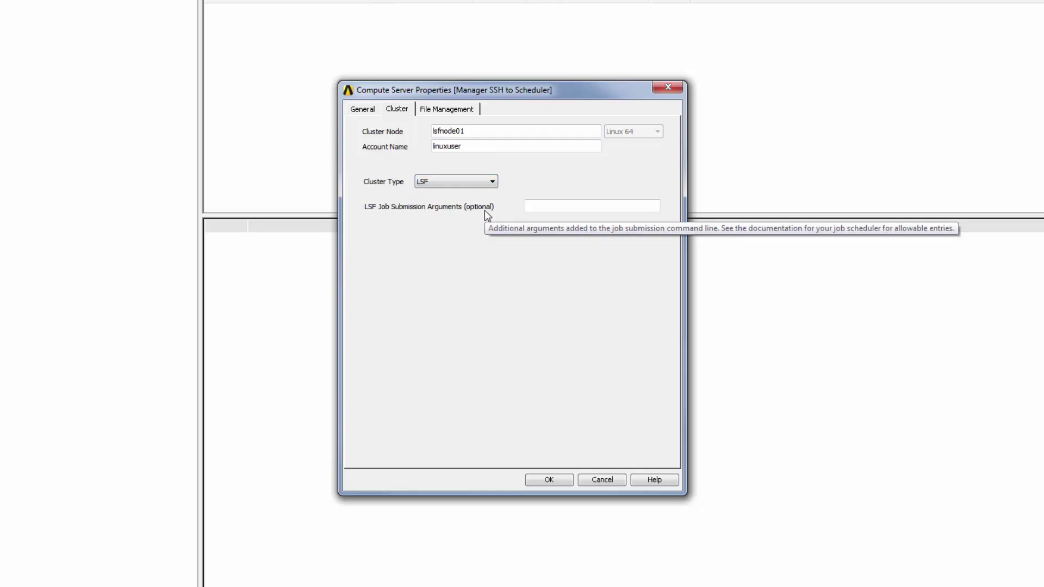
Step: Enter /shared/rsmtemplsf as the remote shared directory and \\lsfnode01\RSMTempLSF as the network share
{"action": "left_click", "coordinate": [458, 108]}
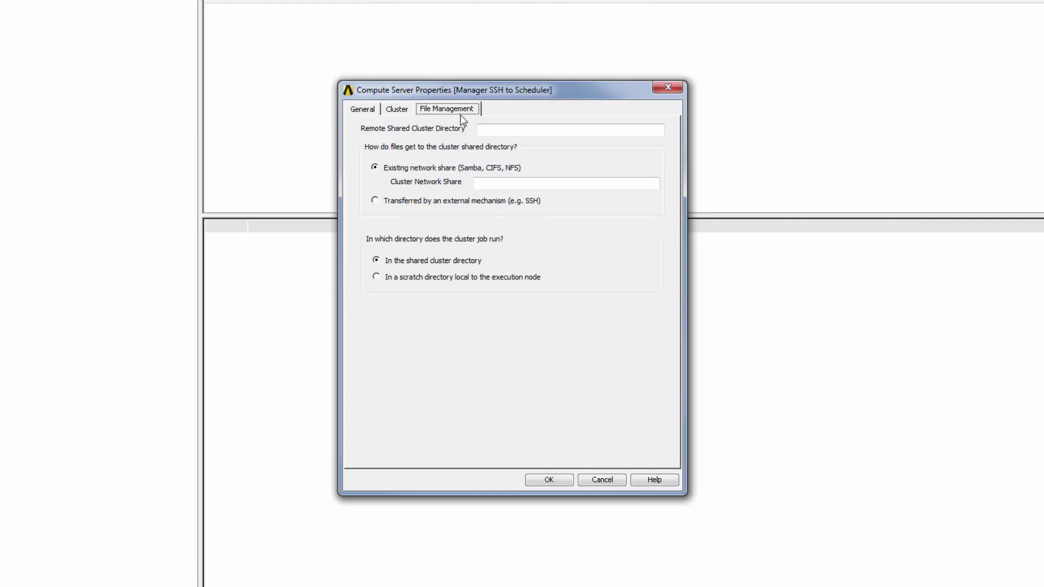
{"action": "left_click", "coordinate": [484, 127]}
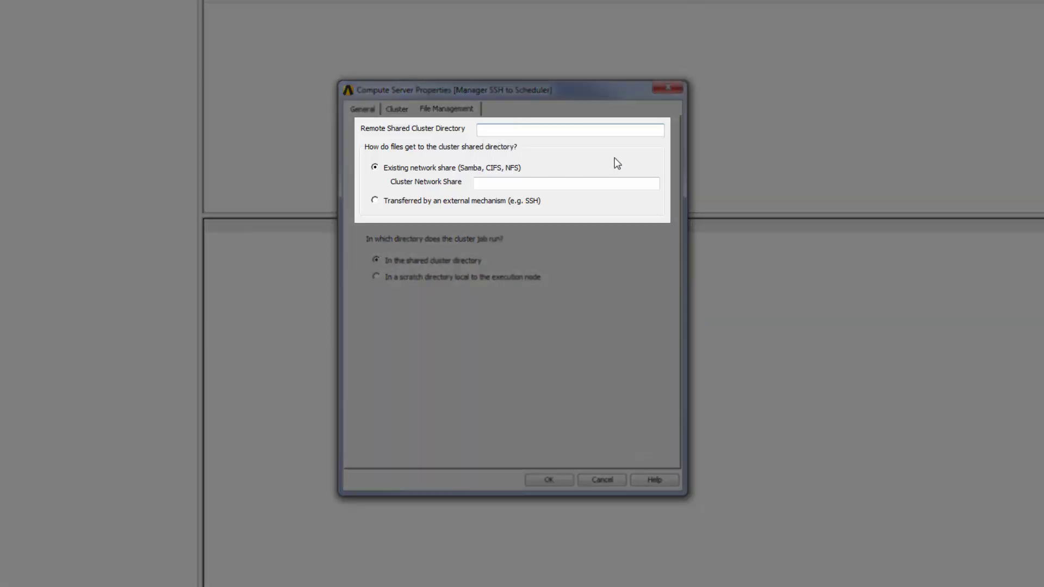
{"action": "type", "text": "/shared/rsmtemplsf"}
{"action": "left_click", "coordinate": [564, 182]}
{"action": "type", "text": "\\lsf"}
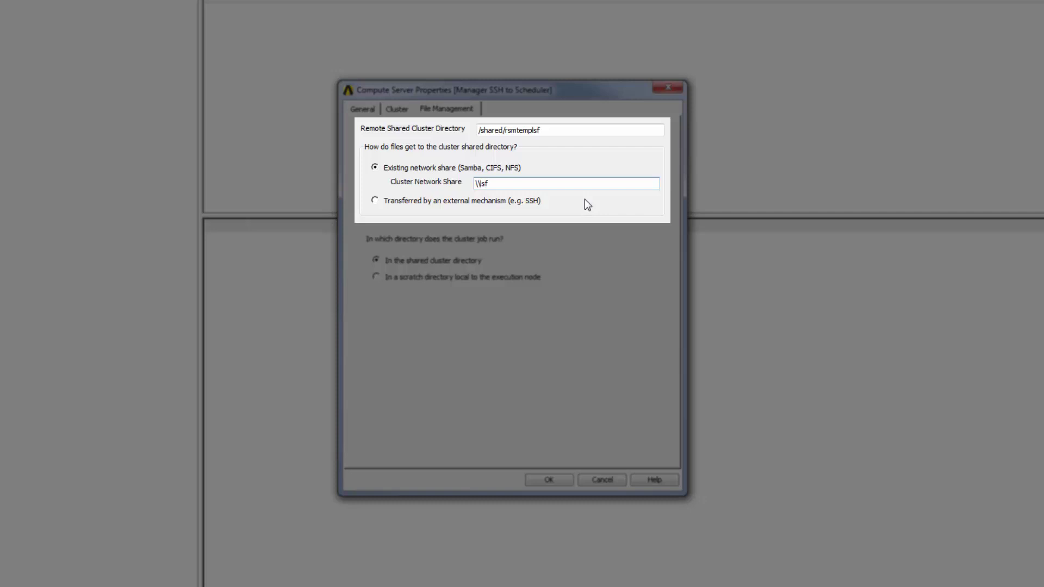
{"action": "type", "text": "node01\\RSMTempLSF"}
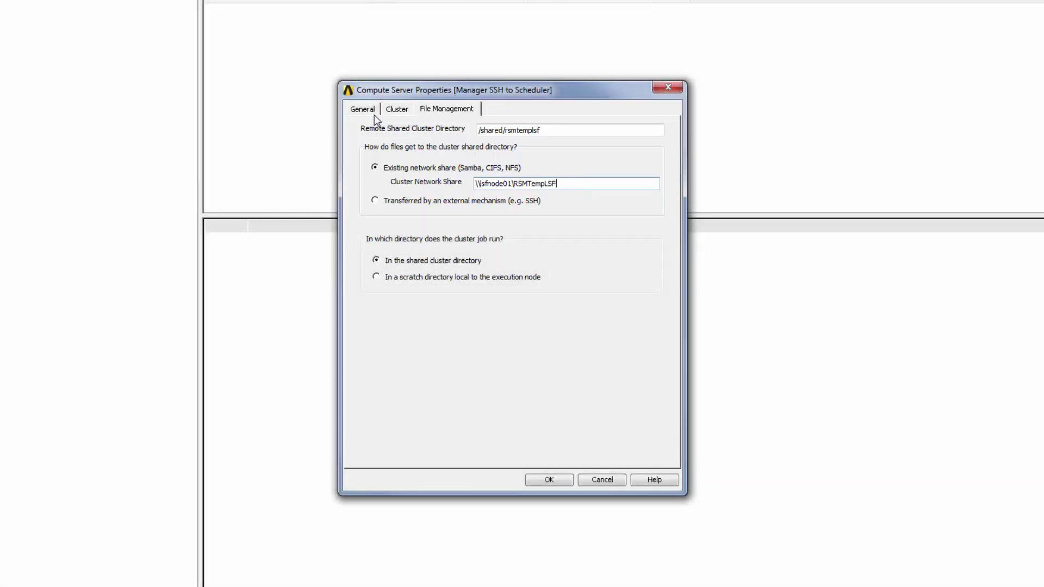
{"action": "left_click", "coordinate": [361, 109]}
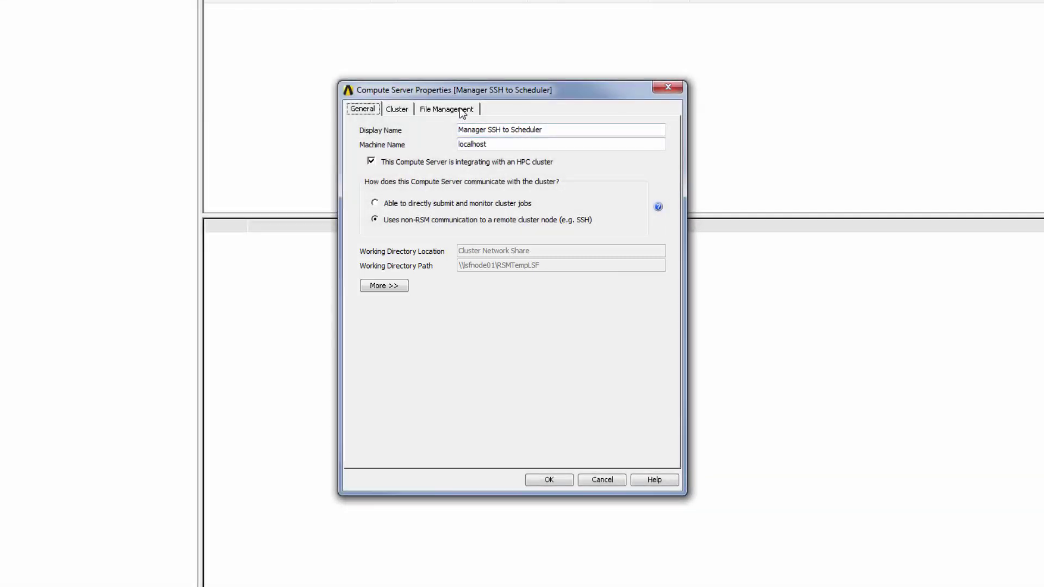
Step: Have files transferred to the cluster by an external mechanism such as SSH
{"action": "left_click", "coordinate": [461, 110]}
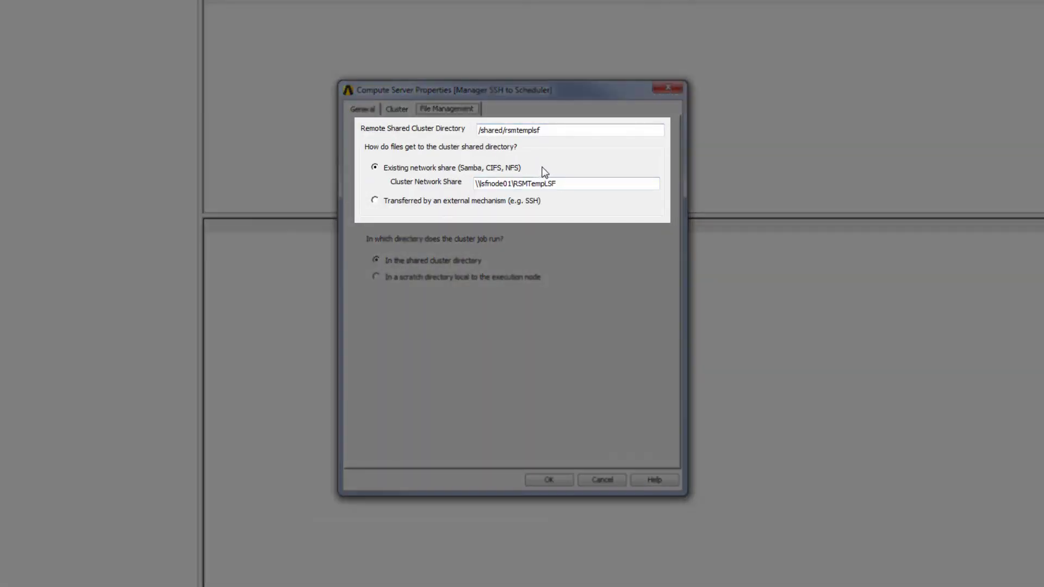
{"action": "left_click", "coordinate": [374, 201]}
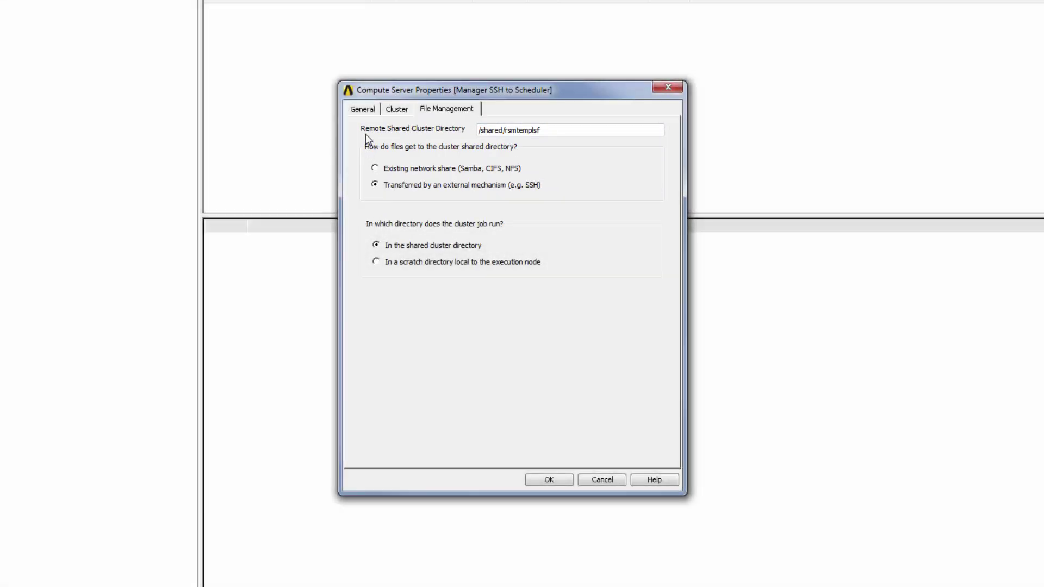
{"action": "left_click", "coordinate": [363, 111]}
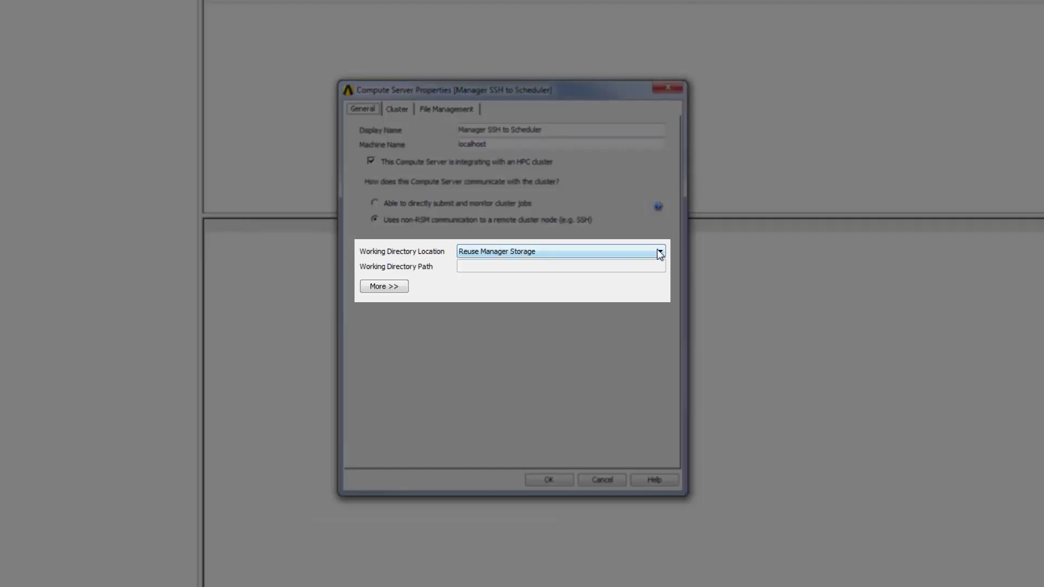
Step: Make the working directory location user-specified with path C:\RSMTemp
{"action": "left_click", "coordinate": [660, 252]}
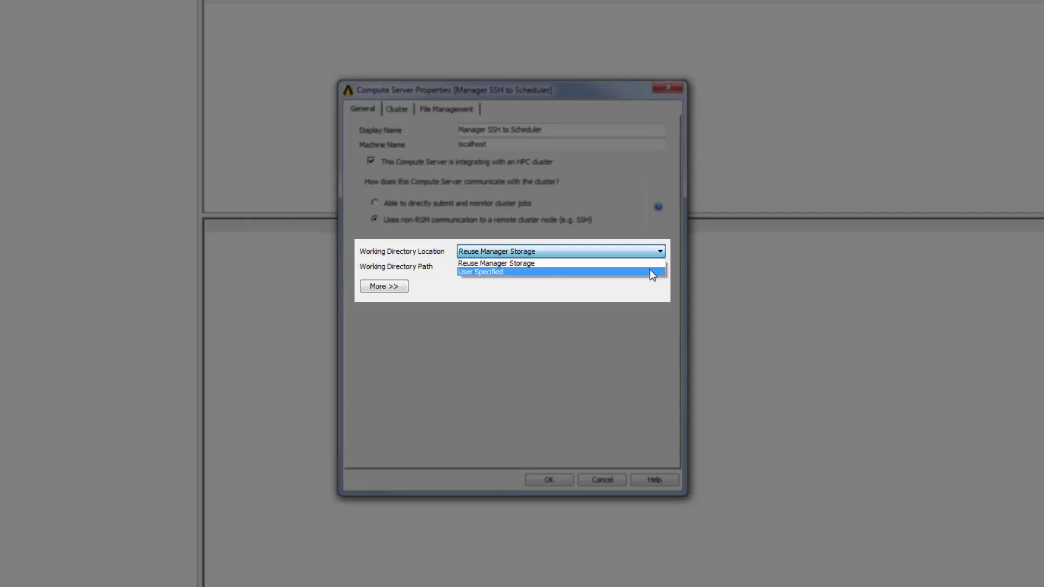
{"action": "left_click", "coordinate": [650, 271]}
{"action": "left_click", "coordinate": [642, 270]}
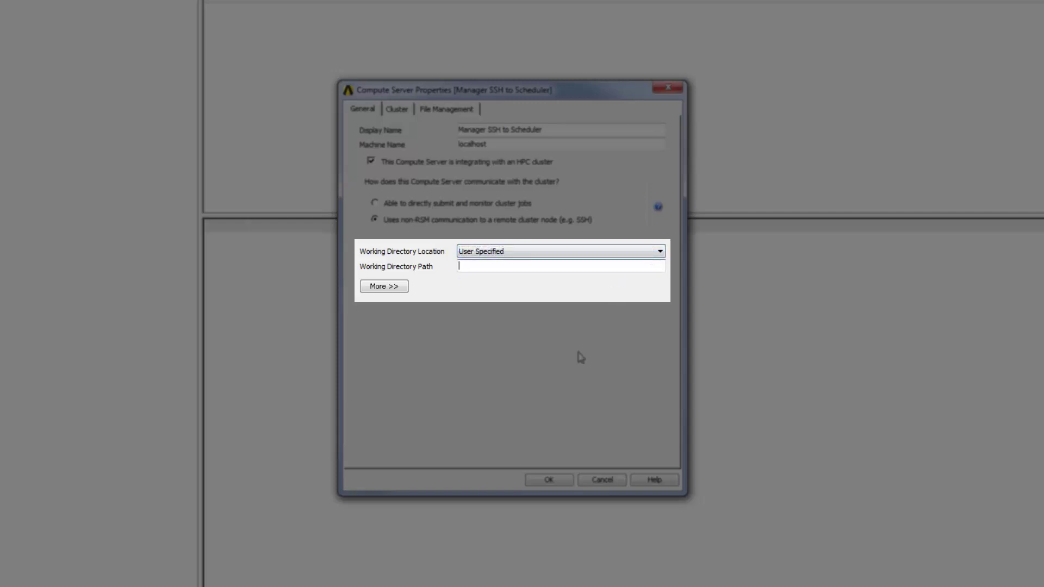
{"action": "type", "text": "C:\\RSMTemp"}
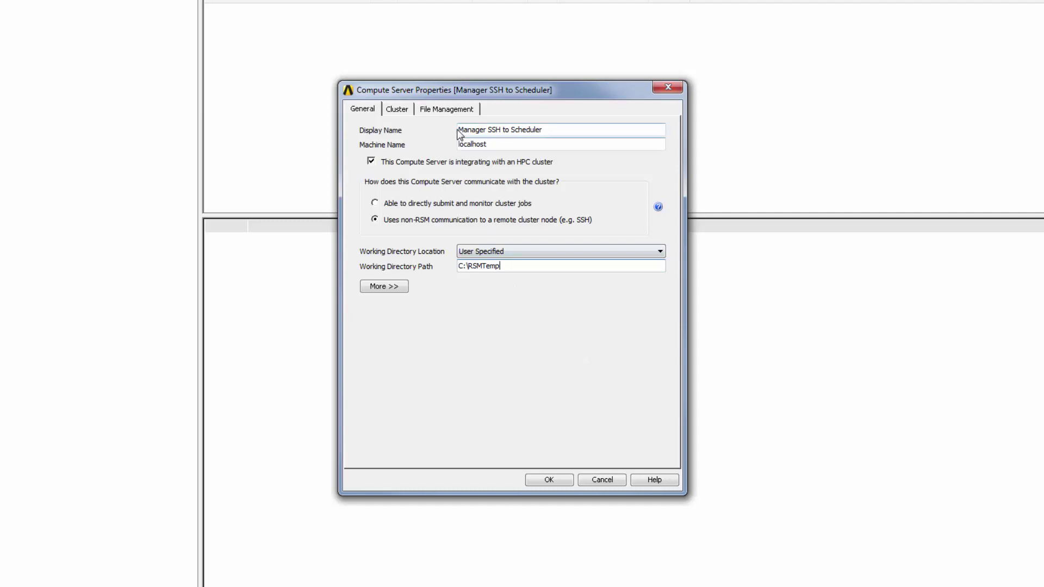
{"action": "left_click", "coordinate": [460, 110]}
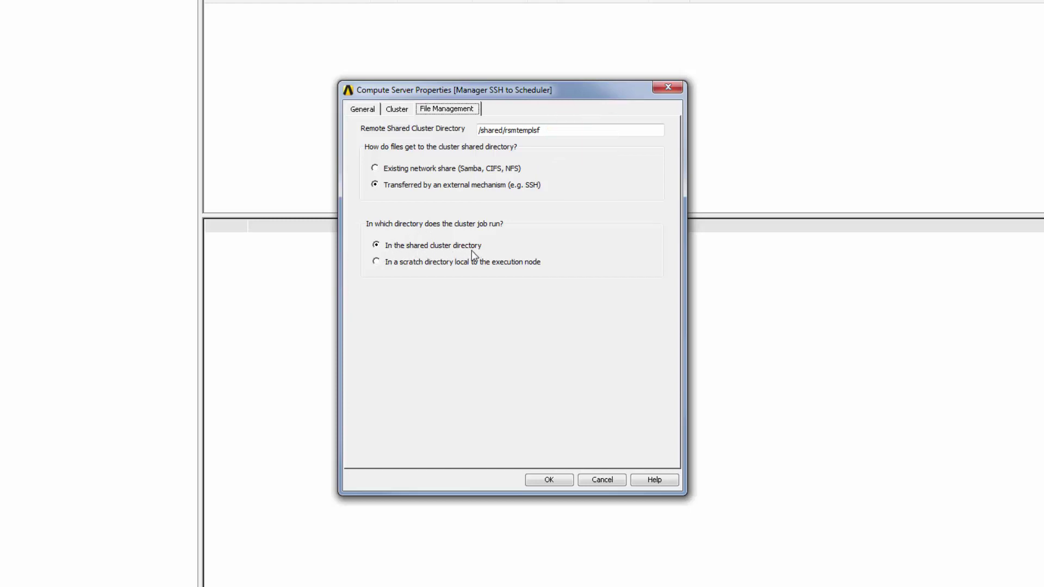
Step: Run jobs in the node-local scratch directory /storage/scratch/rsmtemp and save the server
{"action": "left_click", "coordinate": [376, 263]}
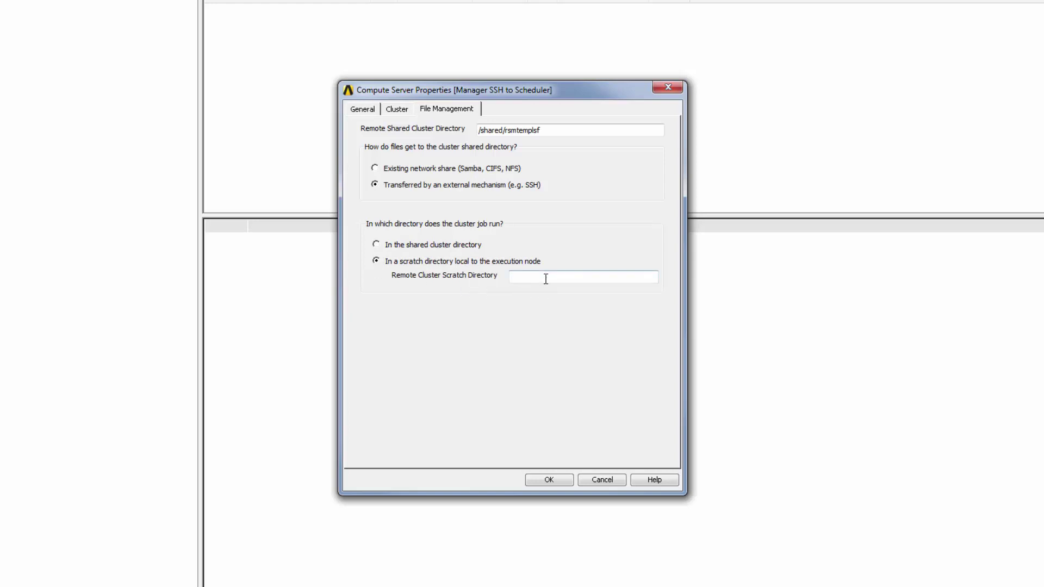
{"action": "type", "text": "/storage/scratch/rsmtemp"}
{"action": "left_click", "coordinate": [565, 480]}
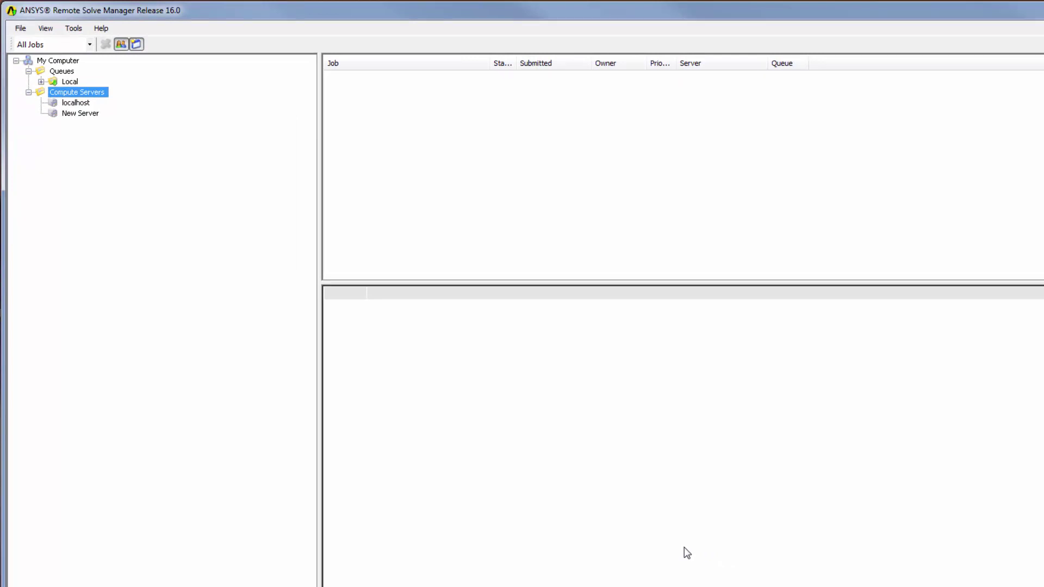
Step: Add queue lsfqueue with Manager SSH to Scheduler as its assigned server and save it
{"action": "right_click", "coordinate": [67, 71]}
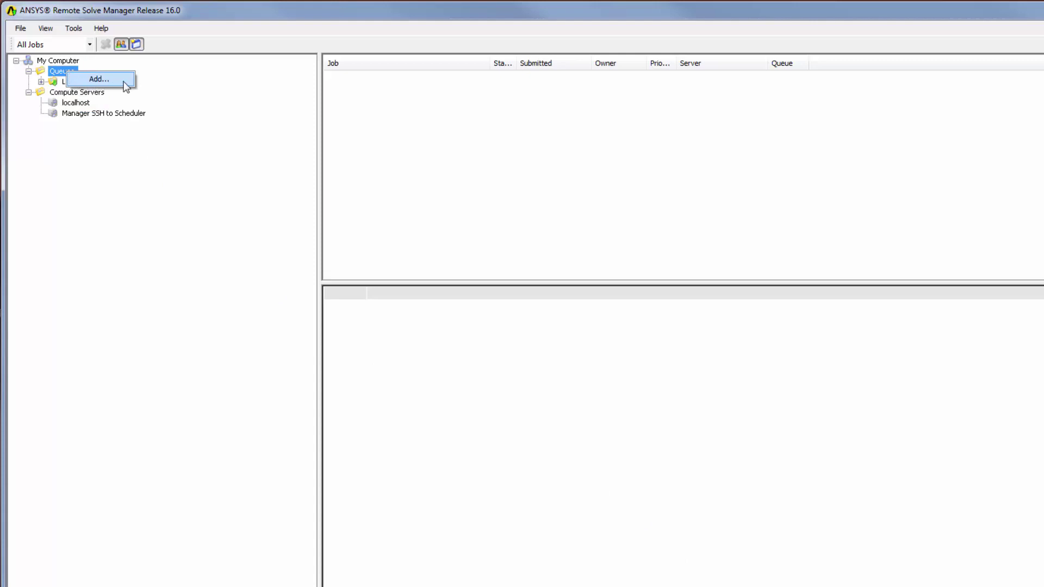
{"action": "left_click", "coordinate": [99, 78]}
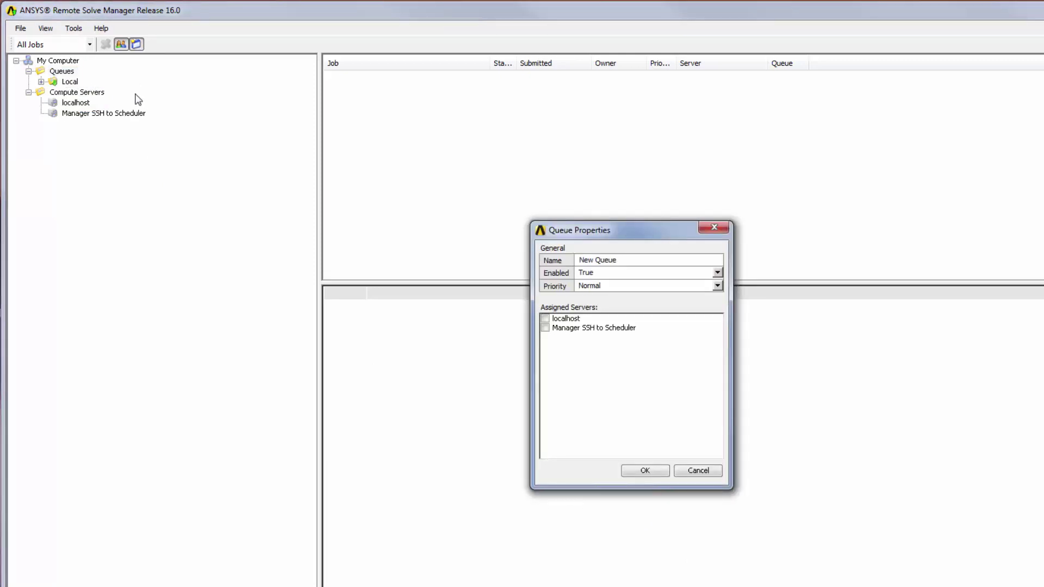
{"action": "left_click", "coordinate": [578, 260]}
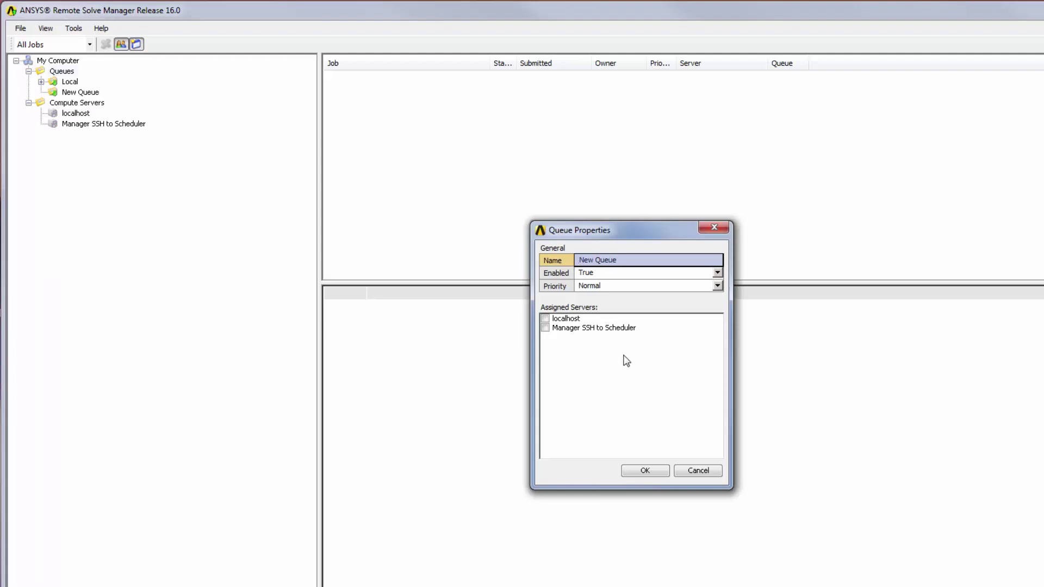
{"action": "type", "text": "lsfqueu"}
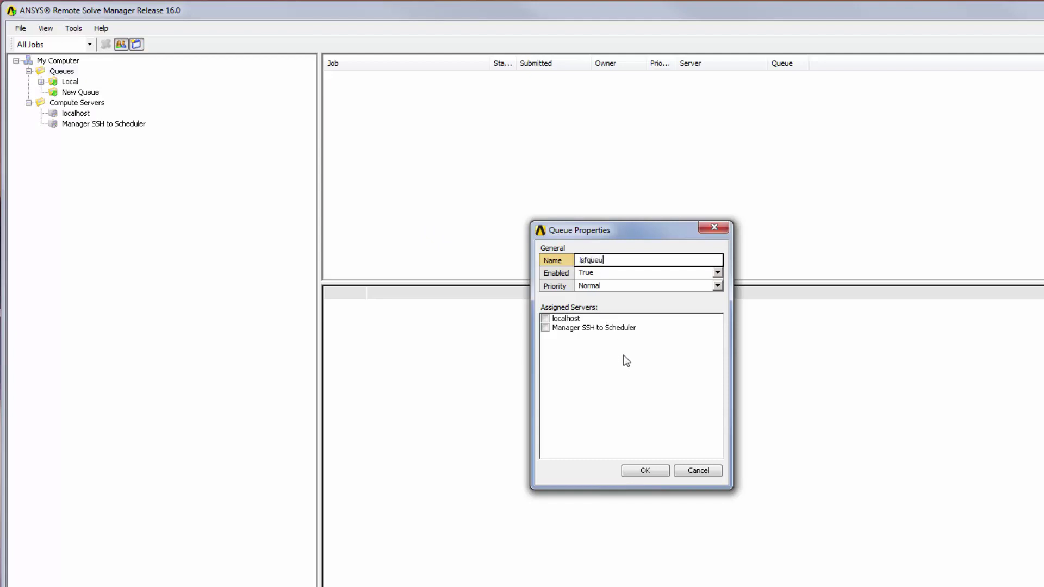
{"action": "type", "text": "e"}
{"action": "left_click", "coordinate": [547, 329]}
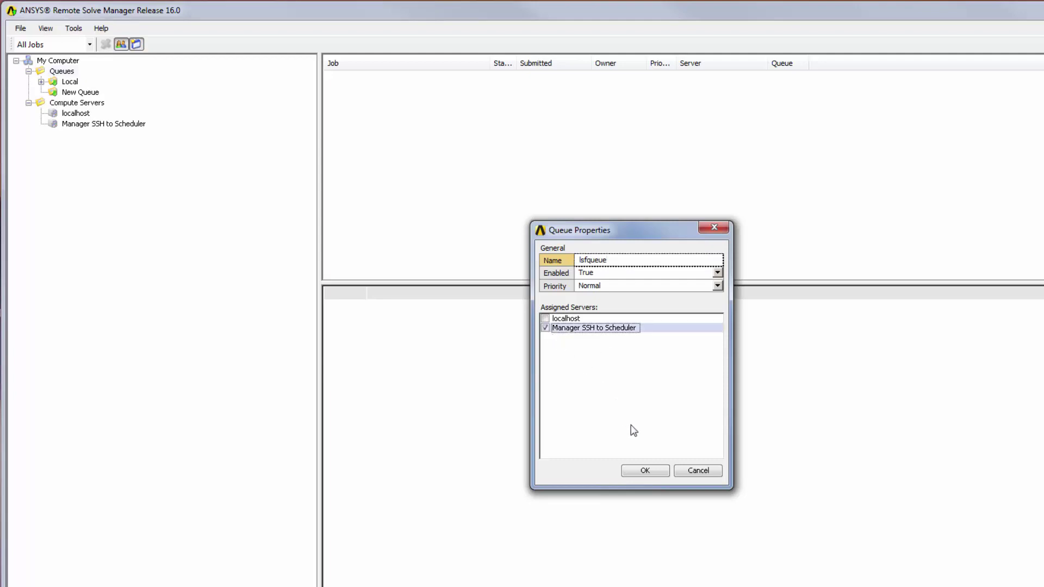
{"action": "left_click", "coordinate": [645, 470]}
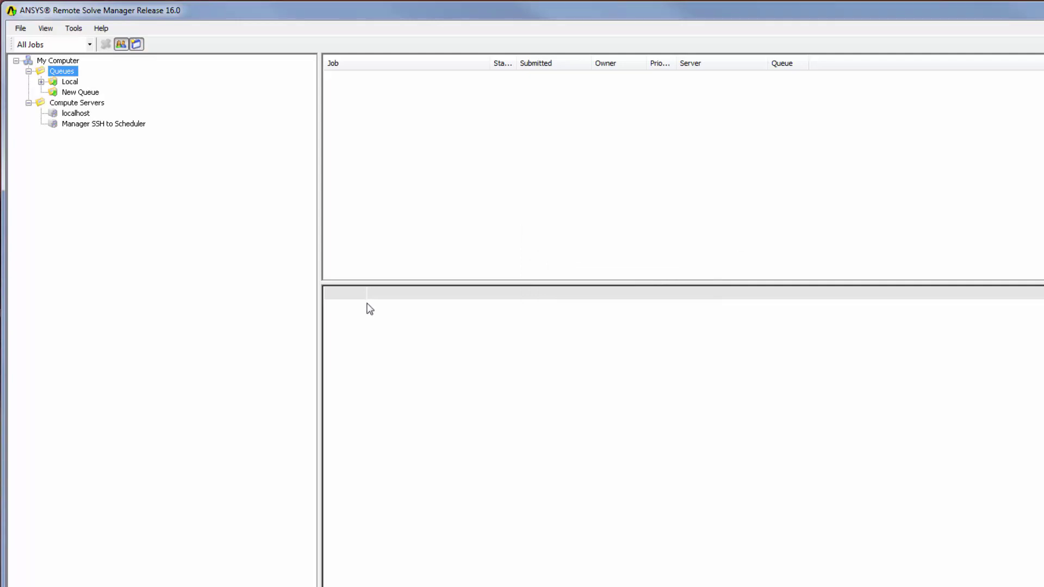
Step: Launch a test job on Manager SSH to Scheduler from within the expanded lsfqueue
{"action": "double_click", "coordinate": [50, 93]}
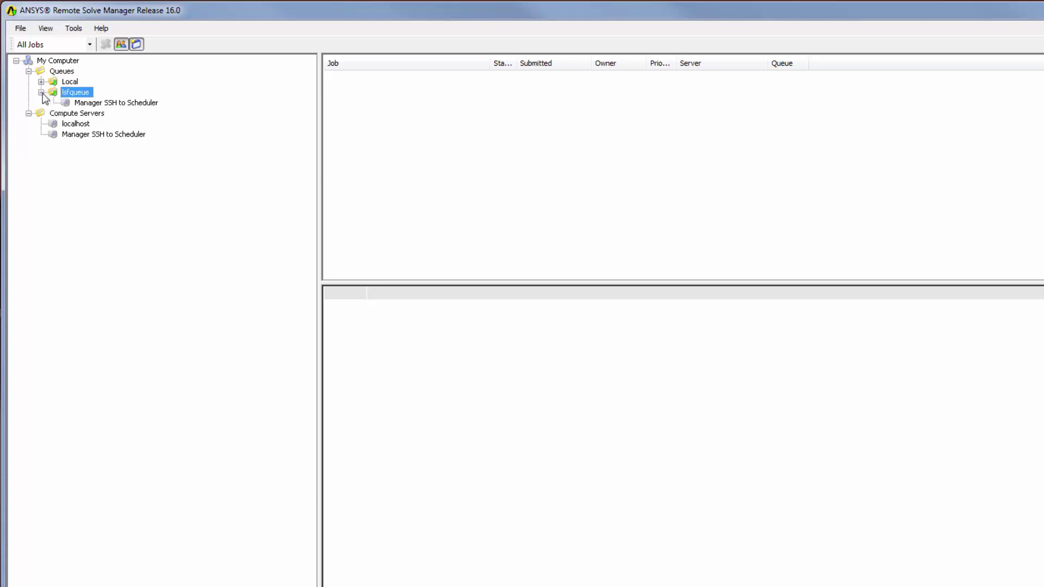
{"action": "right_click", "coordinate": [123, 104]}
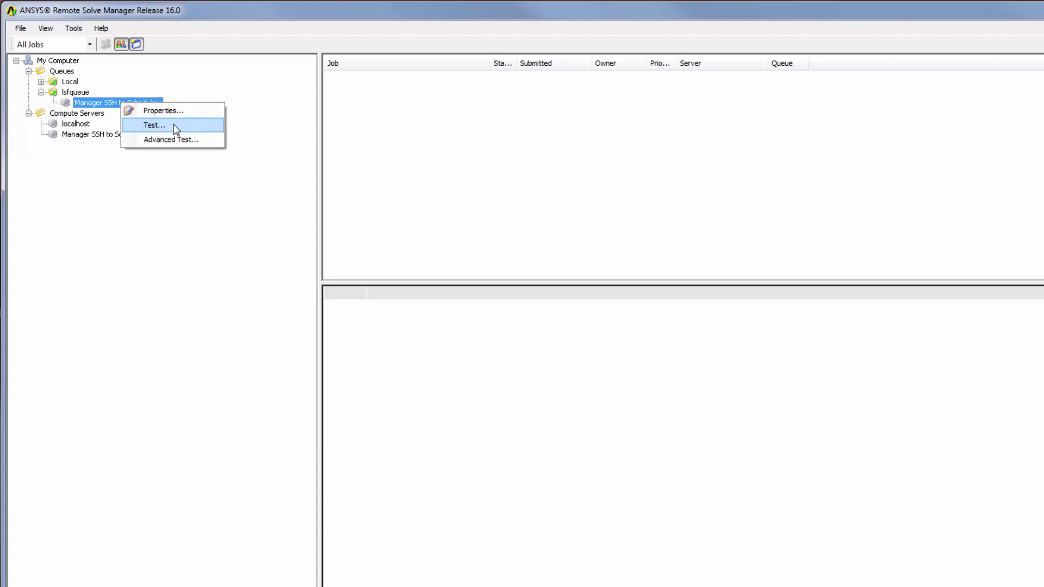
{"action": "left_click", "coordinate": [175, 129]}
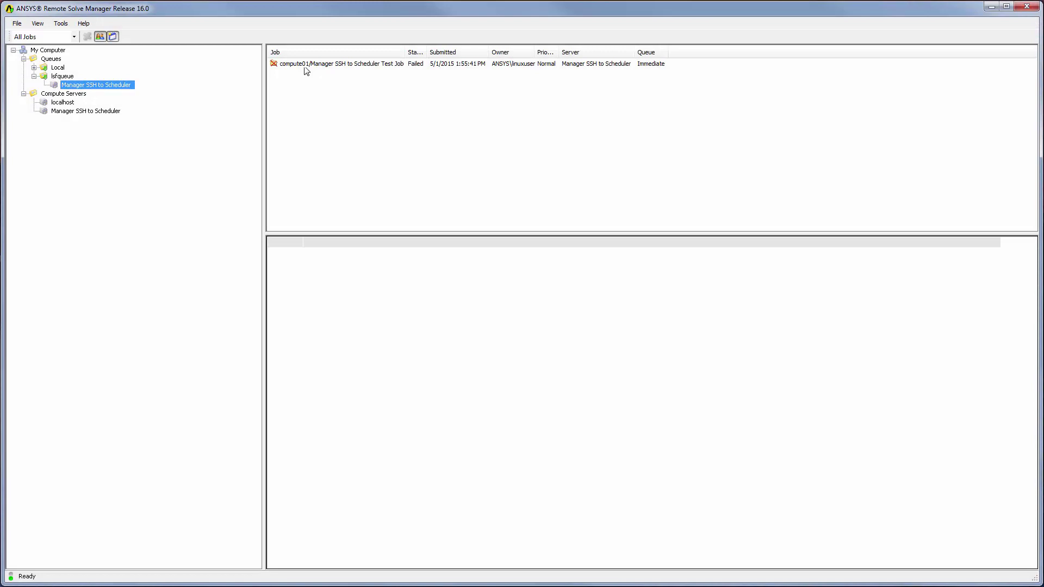
Step: View the failed test job's log and start saving its job report as RSMJob.html
{"action": "left_click", "coordinate": [306, 66]}
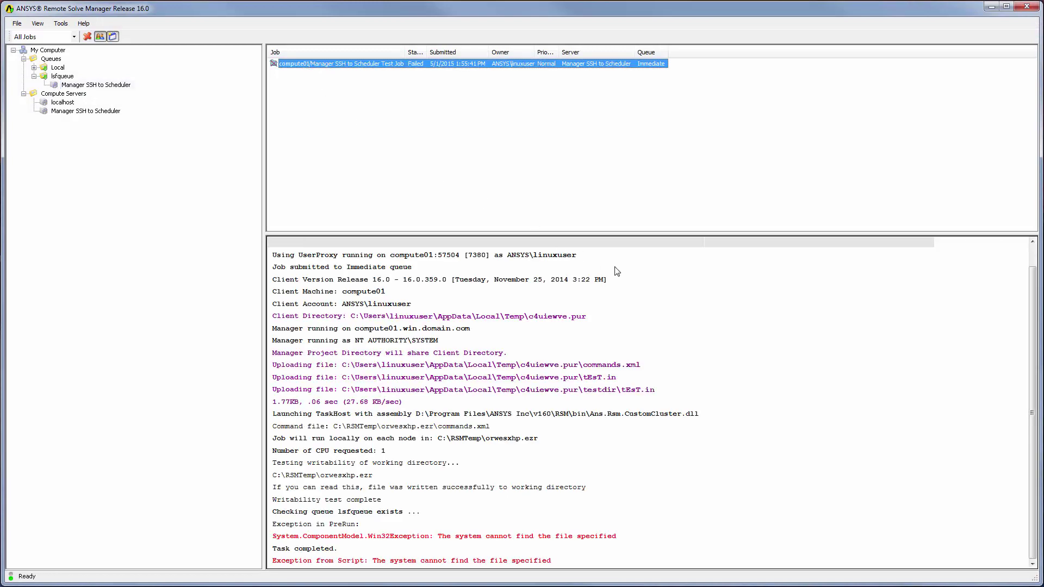
{"action": "right_click", "coordinate": [633, 269]}
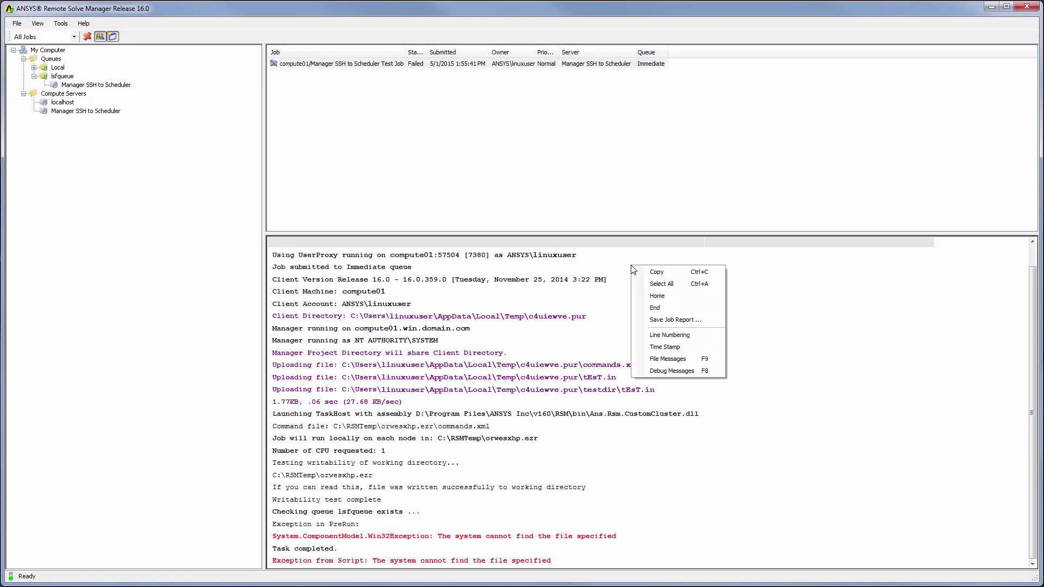
{"action": "left_click", "coordinate": [692, 320]}
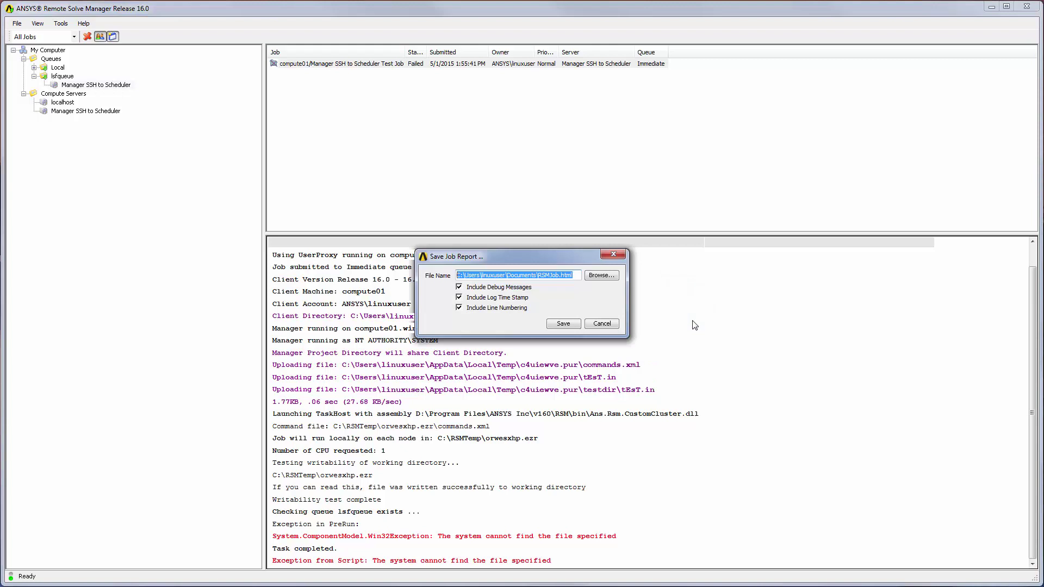